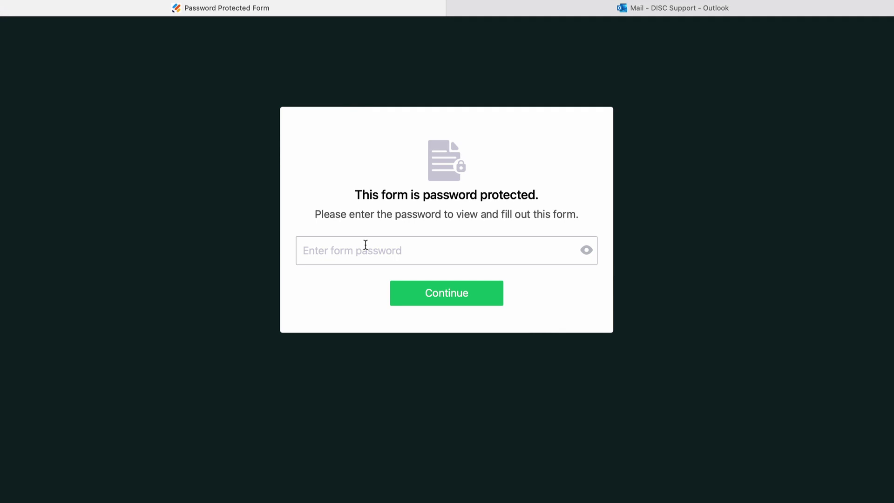
# Step: Enter the form password to reach Starlight Park Community Church's Administrator Account page
pyautogui.click(366, 245)
pyautogui.write('••••••')
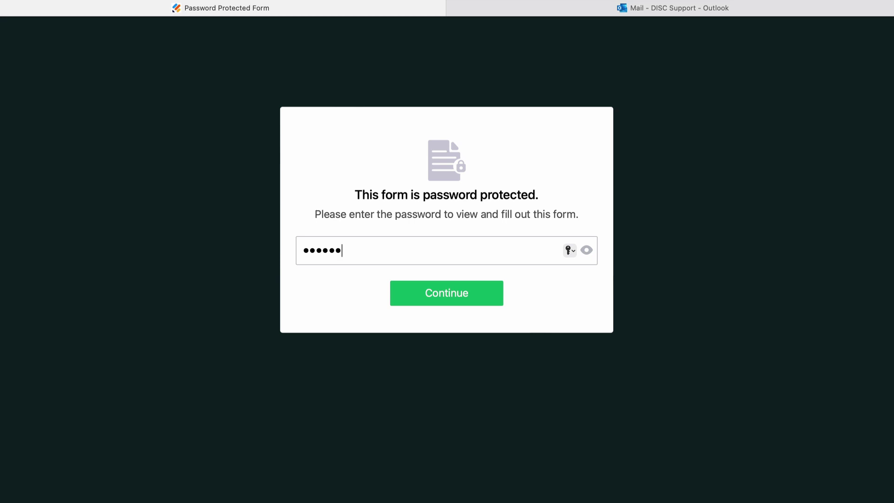
pyautogui.press('Return')
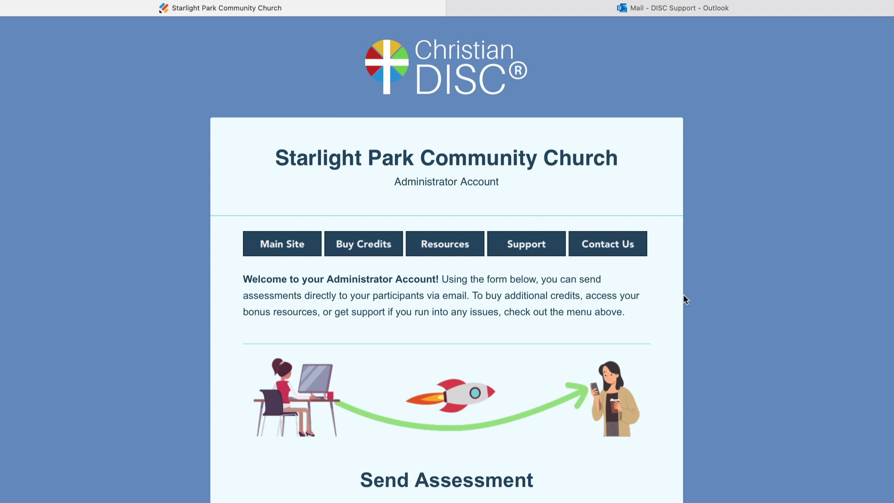
# Step: Fill in the participant's first name, last name and e-mail, choose Christian DISC®, and send
pyautogui.scroll(-8, 683, 295)
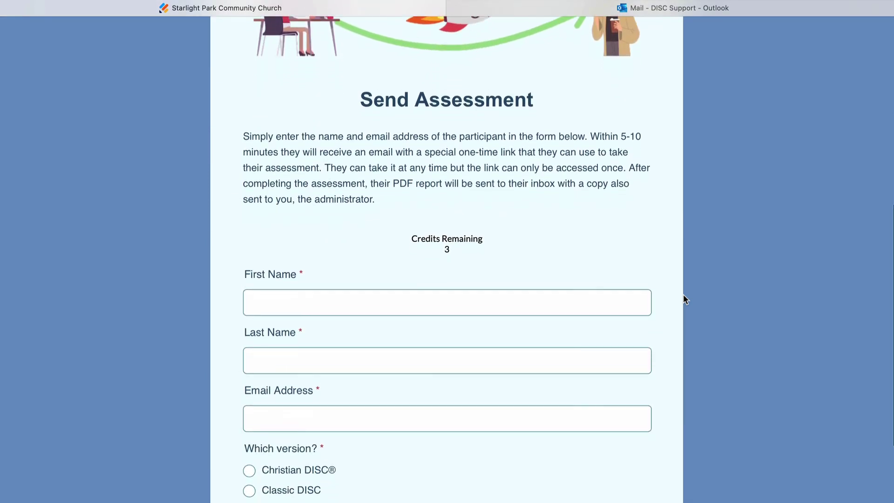
pyautogui.scroll(-1, 683, 295)
pyautogui.click(465, 285)
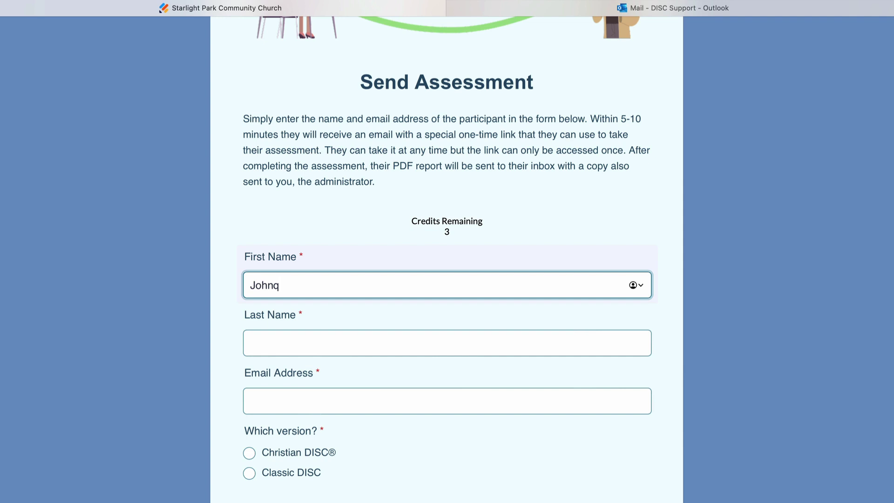
pyautogui.press('BackSpace')
pyautogui.press('Tab')
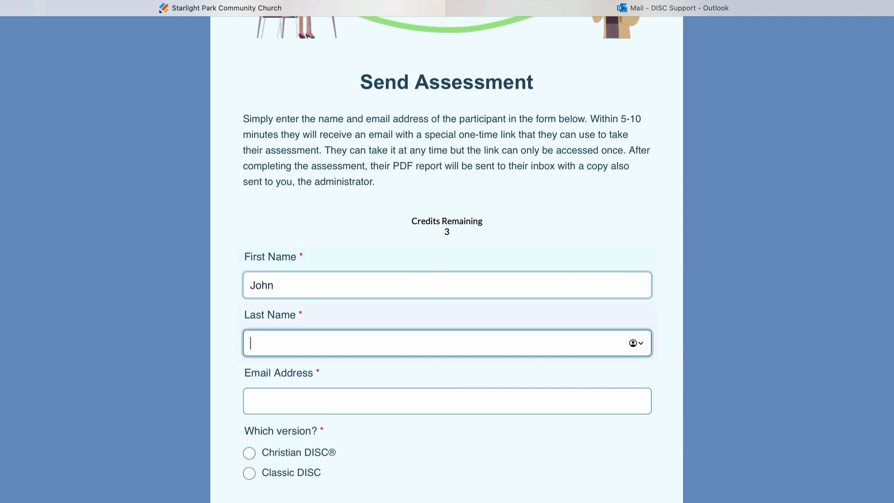
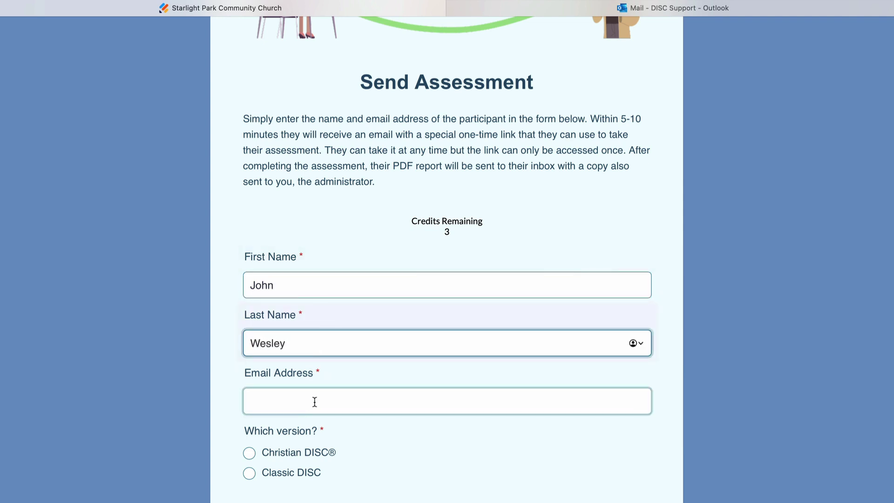
pyautogui.click(314, 402)
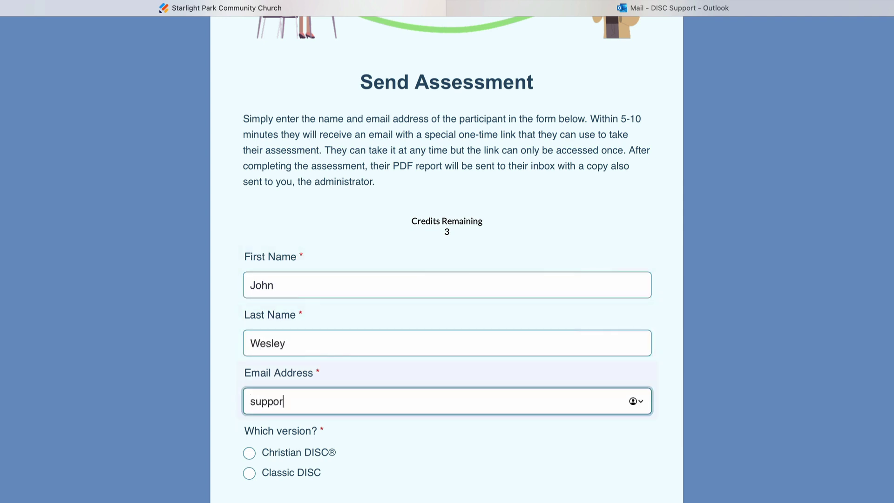
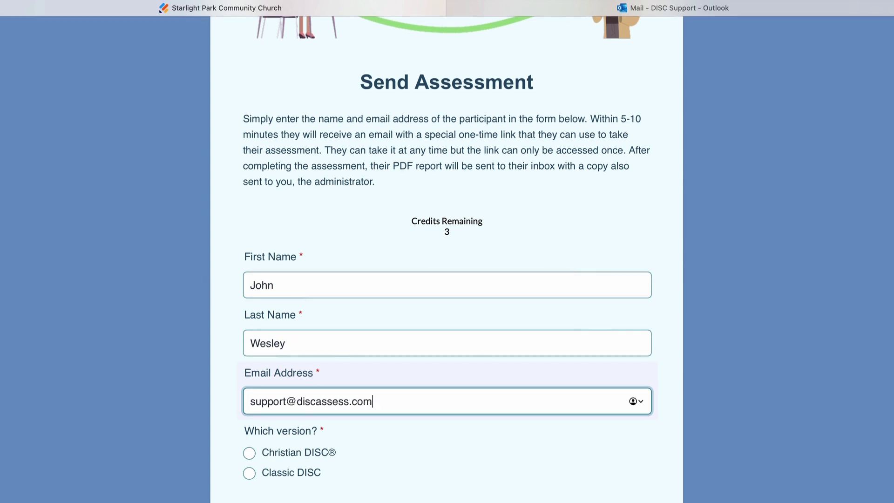
pyautogui.scroll(-2, 560, 413)
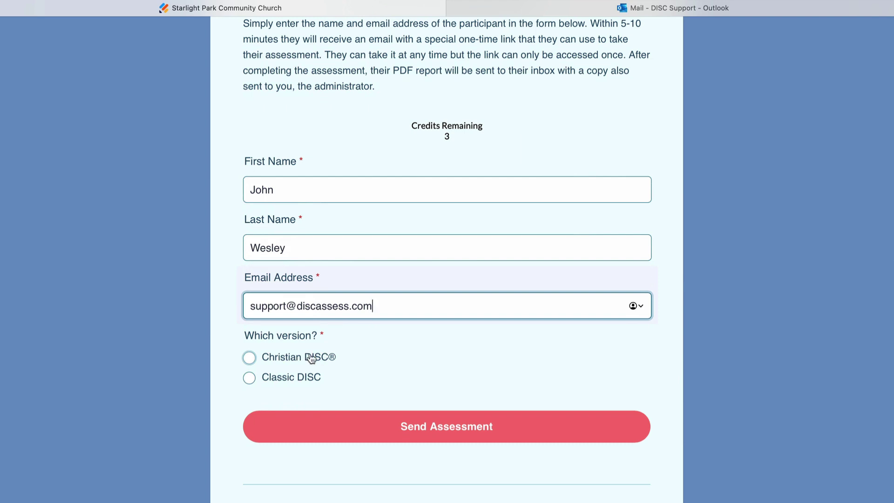
pyautogui.click(250, 358)
pyautogui.click(423, 426)
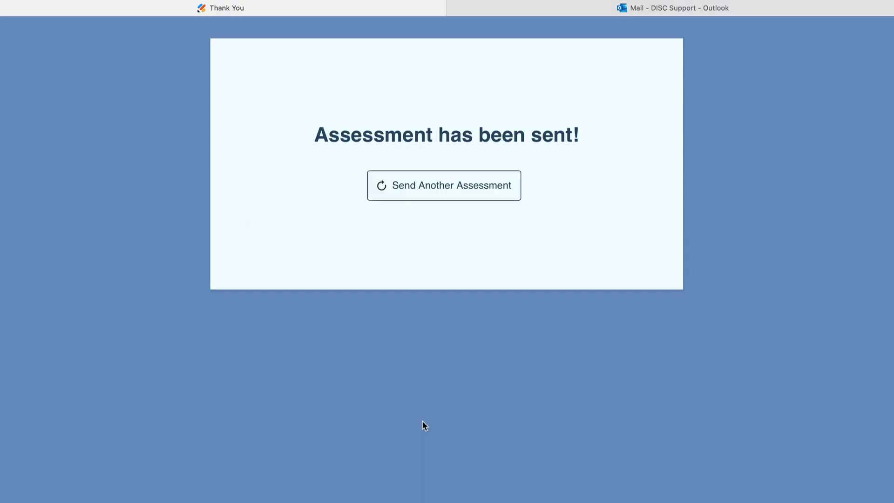
# Step: Return to the send form, then switch over to the Outlook mailbox
pyautogui.click(490, 191)
pyautogui.scroll(-3, 512, 326)
pyautogui.scroll(-2, 549, 307)
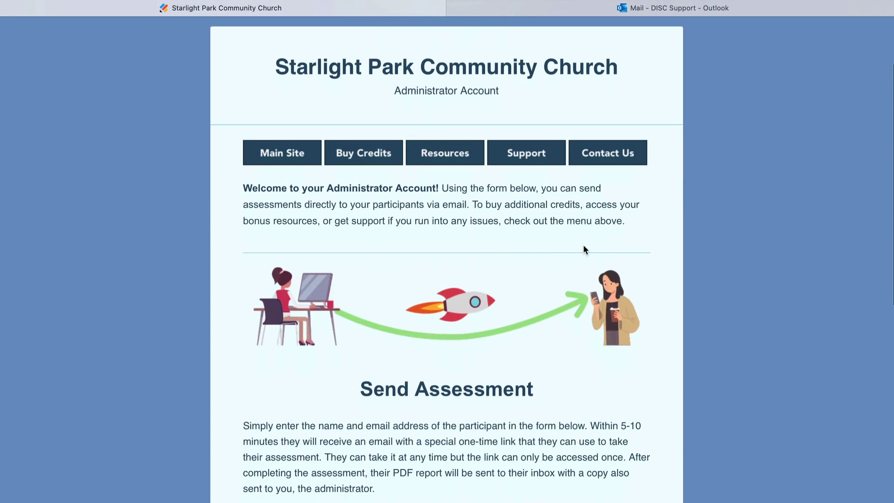
pyautogui.click(608, 7)
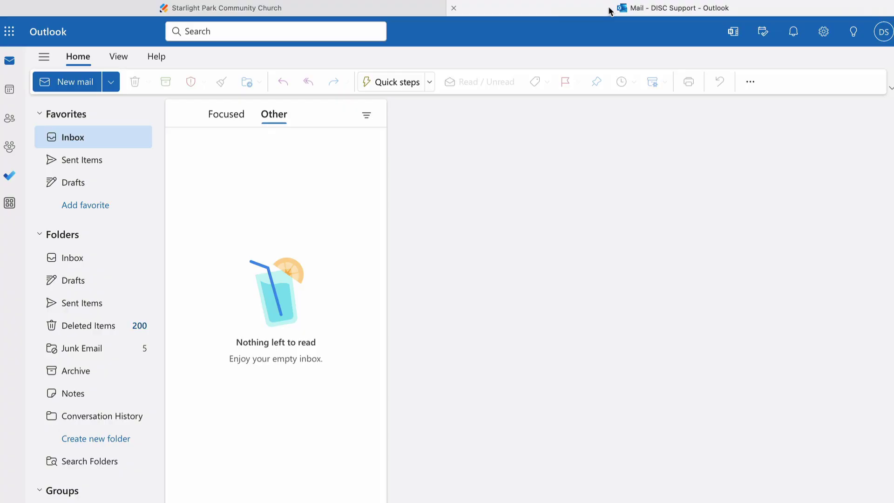
# Step: Open the new Christian DISC® access-link email and follow its Begin Assessment link
pyautogui.press('Down')
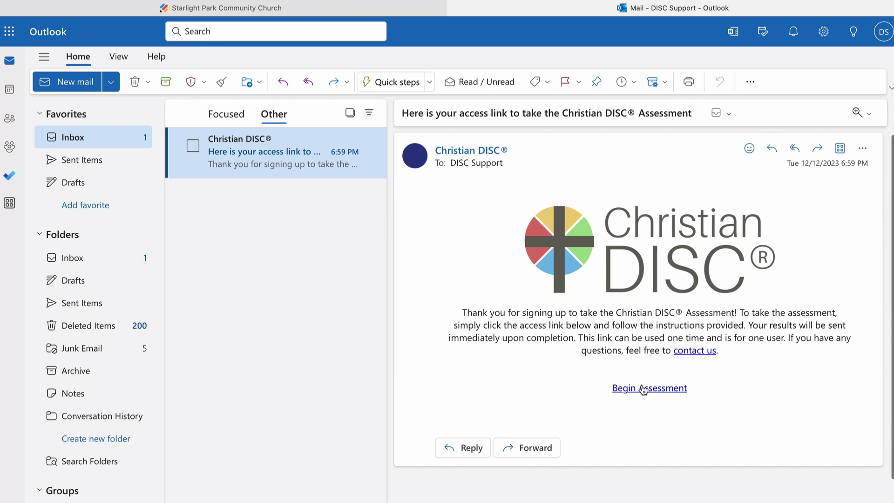
pyautogui.click(666, 388)
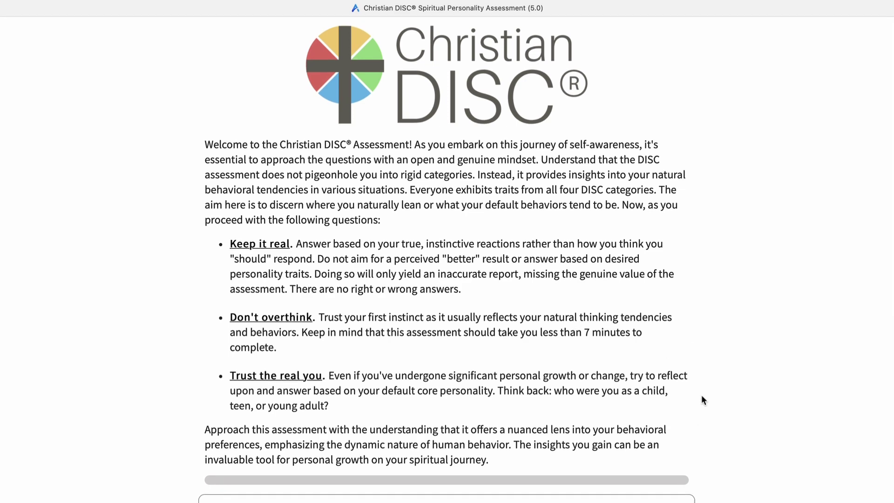
# Step: Mark 'I can be impulsive' More True and the next statement More False, then generate the score
pyautogui.scroll(-7, 633, 316)
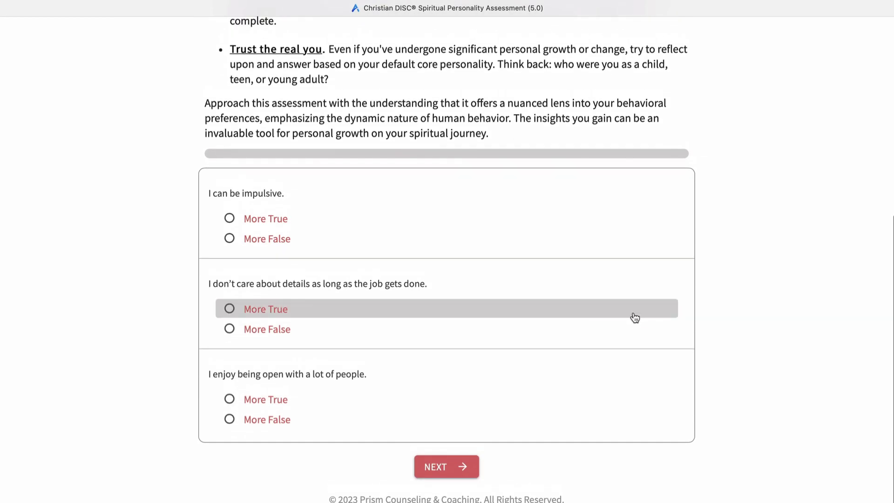
pyautogui.click(364, 219)
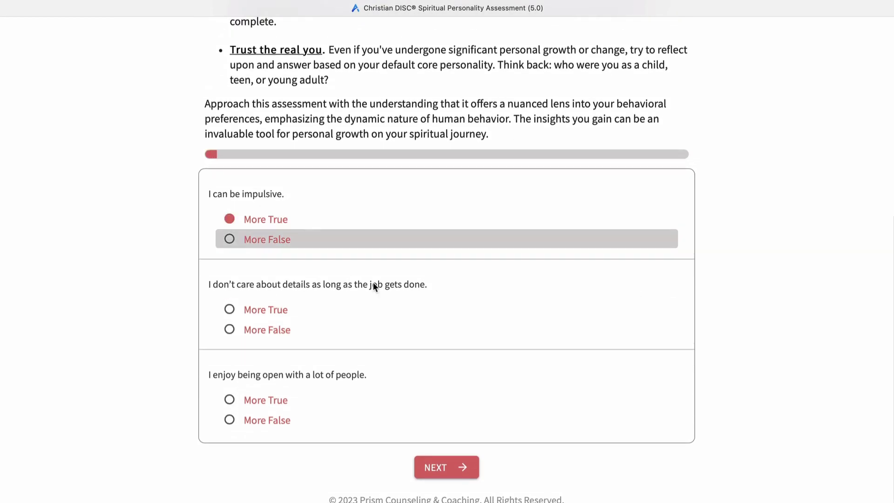
pyautogui.click(370, 330)
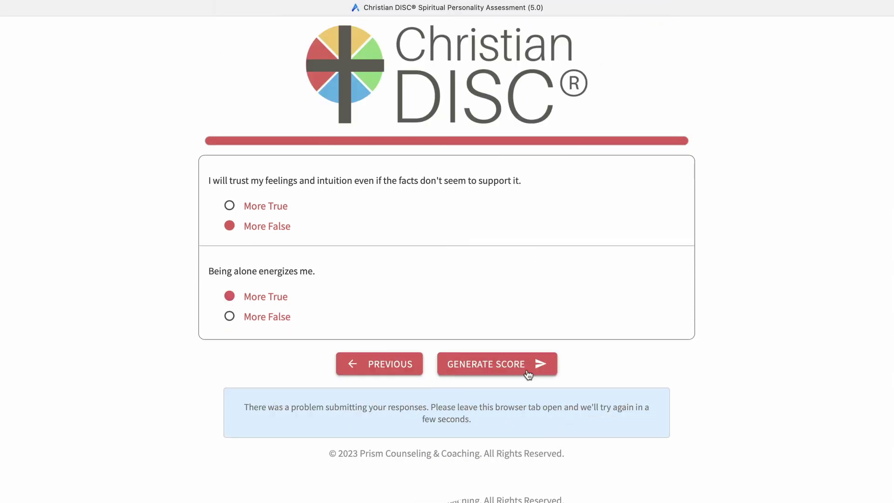
pyautogui.click(526, 368)
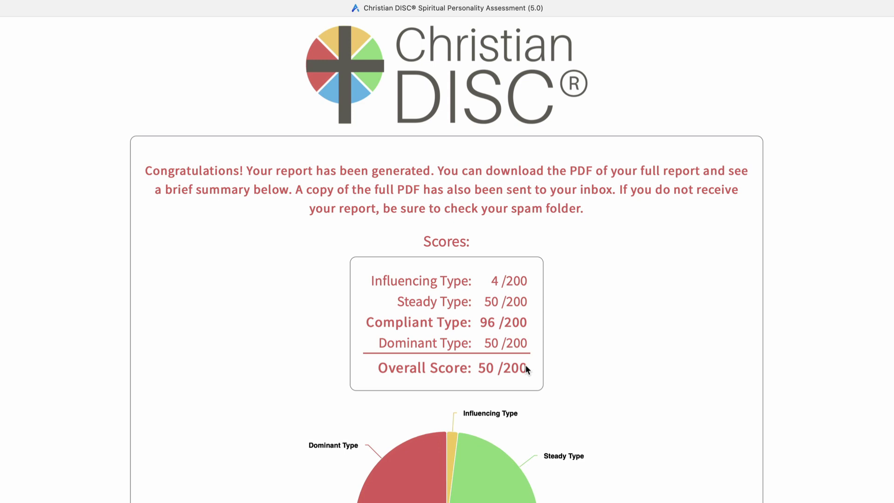
pyautogui.scroll(-5, 689, 429)
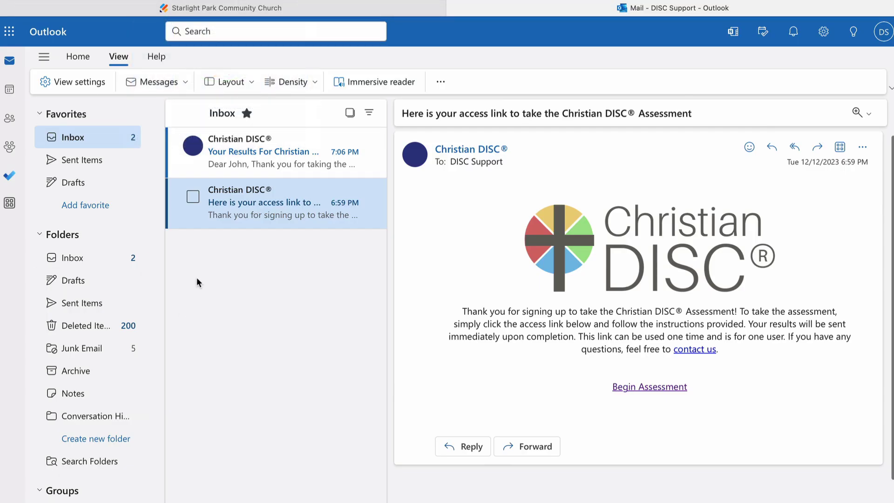
# Step: Read the results email's score breakdown and pie chart, then return to the administrator account page
pyautogui.click(287, 157)
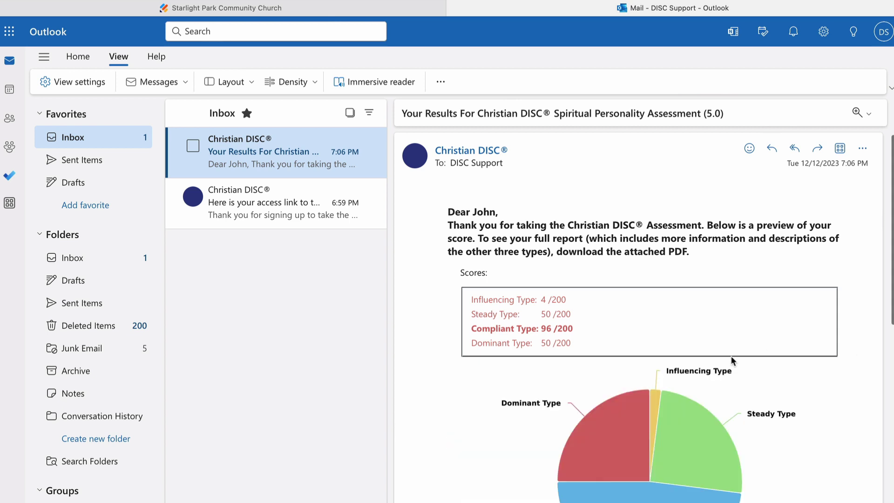
pyautogui.scroll(-8, 734, 358)
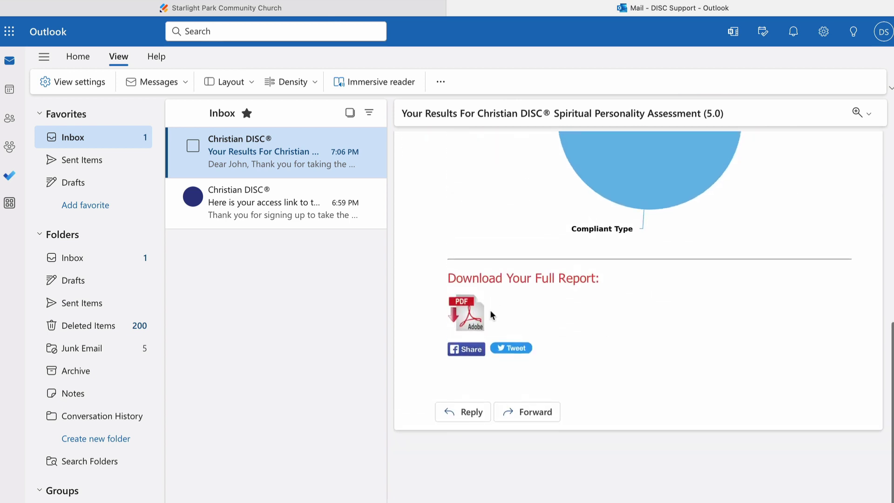
pyautogui.scroll(10, 655, 318)
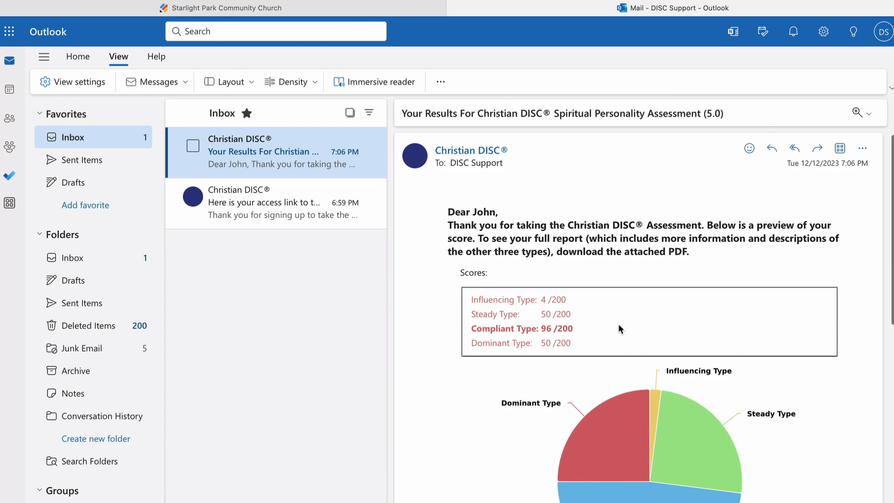
pyautogui.hotkey('ctrl', 'shift', 'Tab')
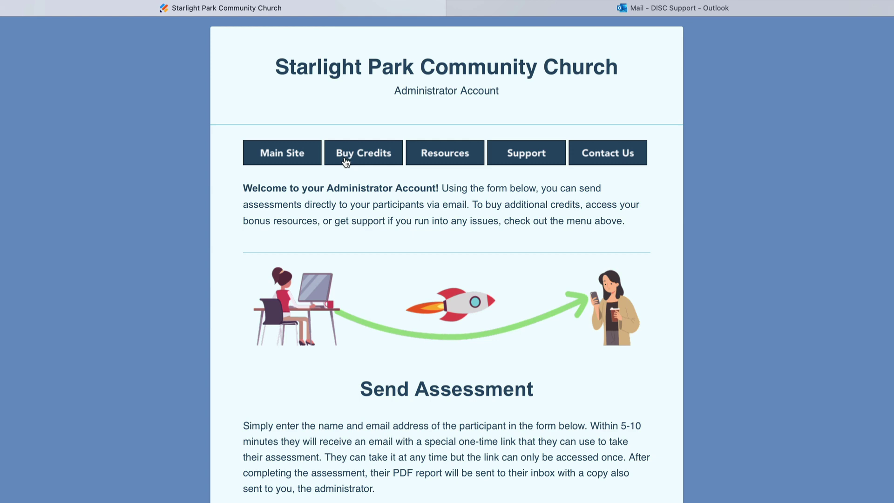
# Step: Note the 2 credits remaining, then go to Buy Credits for the $49.00 Assessment Credits product
pyautogui.scroll(-10, 402, 252)
pyautogui.scroll(1, 419, 229)
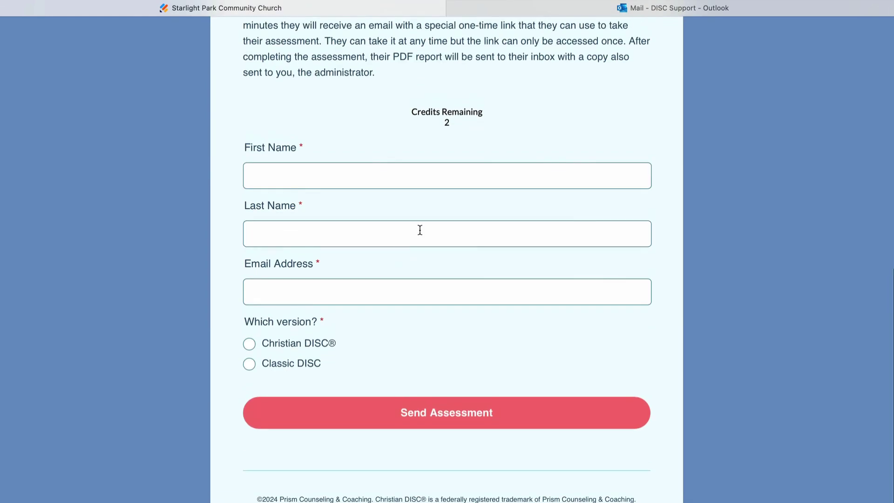
pyautogui.click(454, 176)
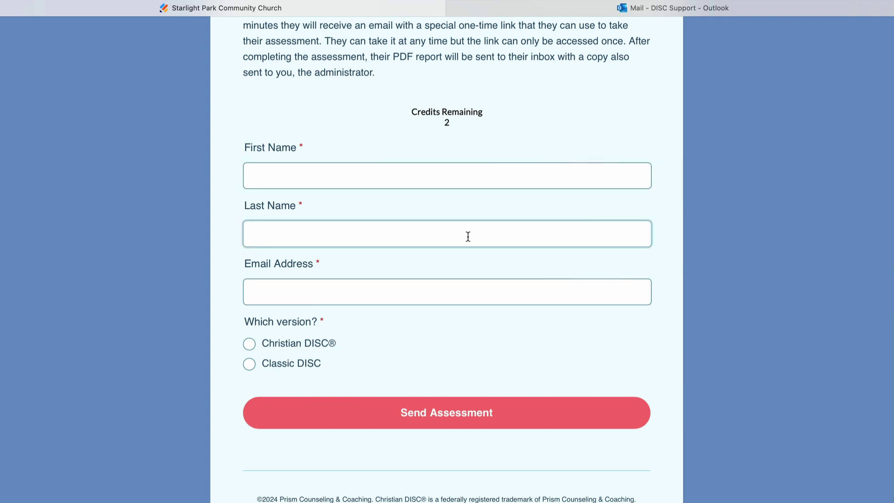
pyautogui.scroll(10, 467, 237)
pyautogui.click(363, 242)
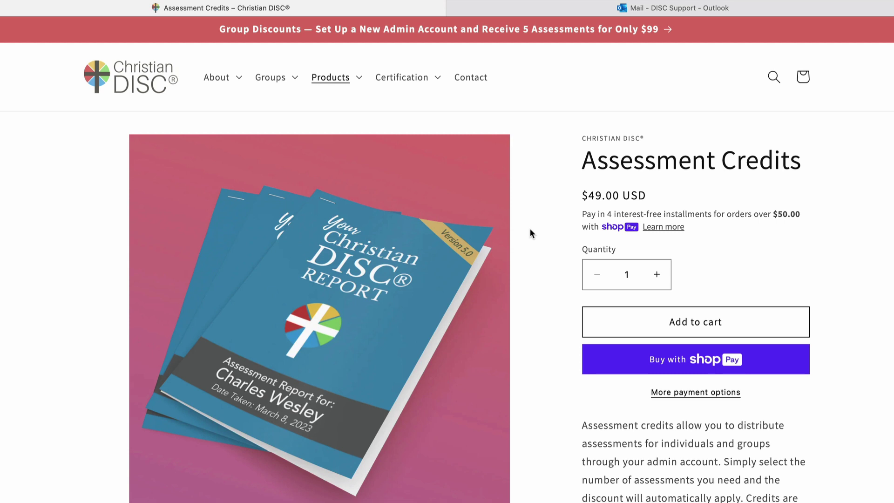
# Step: Add 100 Assessment Credits to the cart and view it at $9.80 each, $980.00 total
pyautogui.click(630, 277)
pyautogui.write('00')
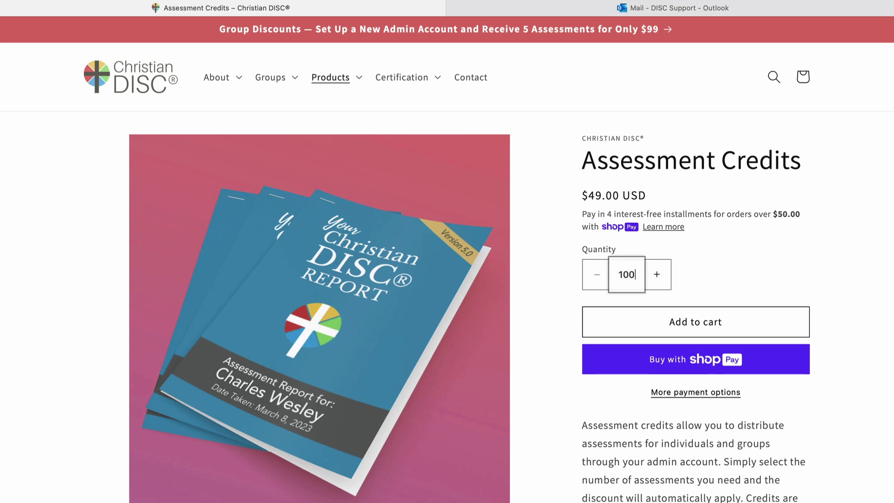
pyautogui.click(701, 265)
pyautogui.click(686, 327)
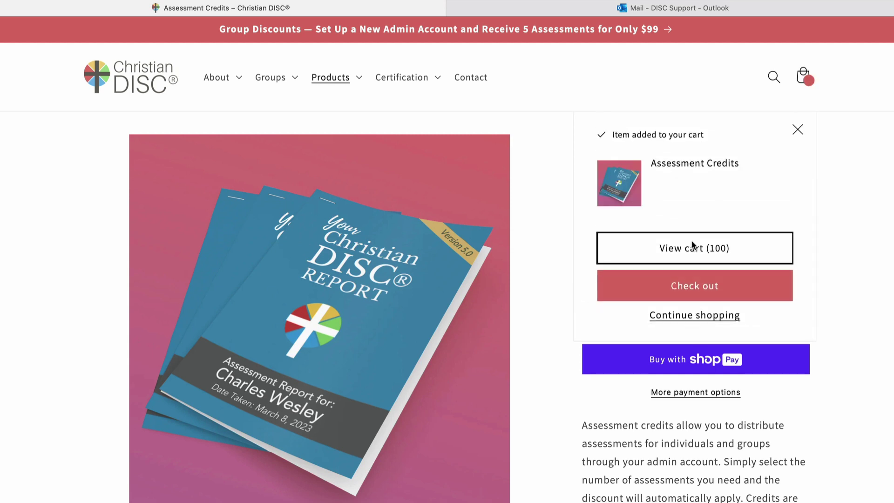
pyautogui.click(694, 247)
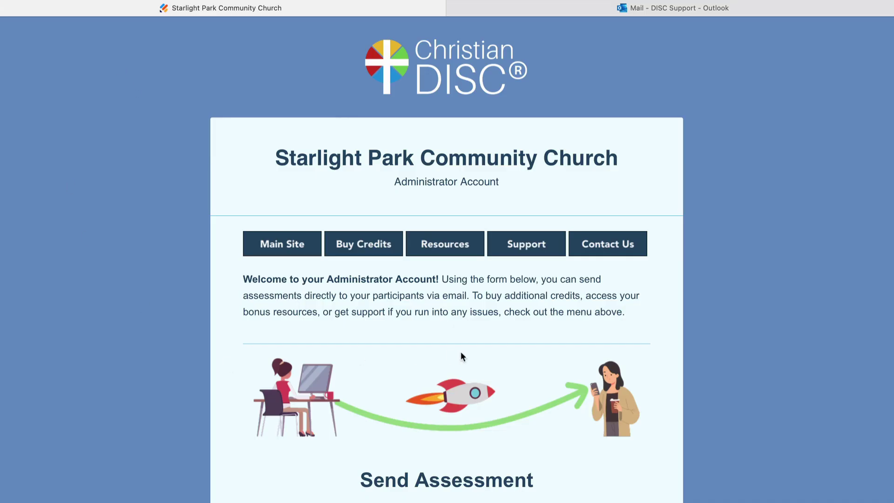
# Step: Open Resources and scroll through the Bonuses page's profiles, presentation, group and reflection downloads
pyautogui.click(454, 256)
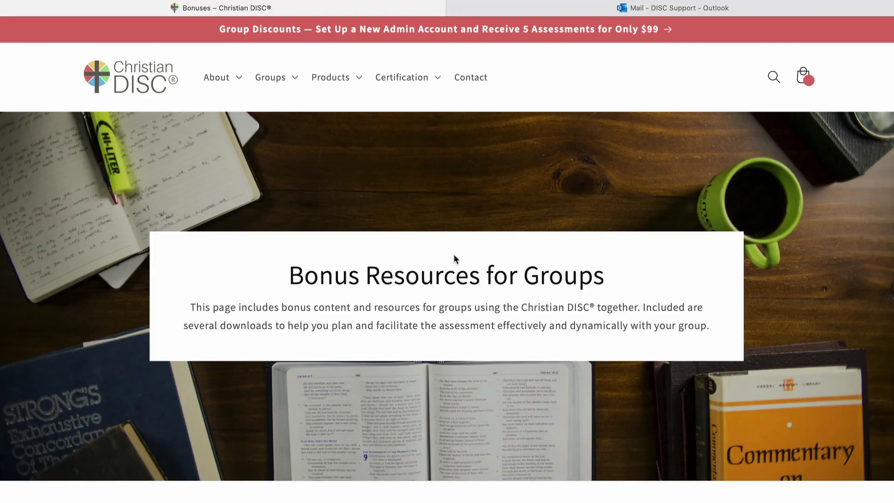
pyautogui.scroll(-10, 455, 259)
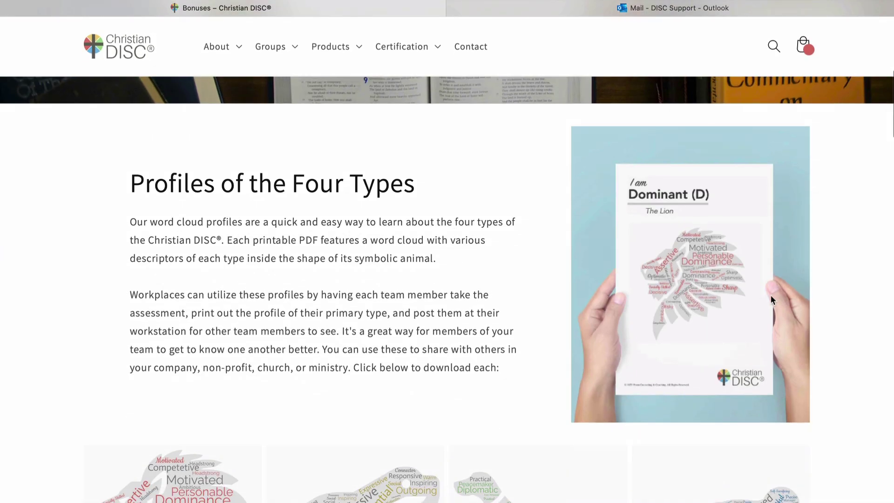
pyautogui.scroll(-2, 525, 325)
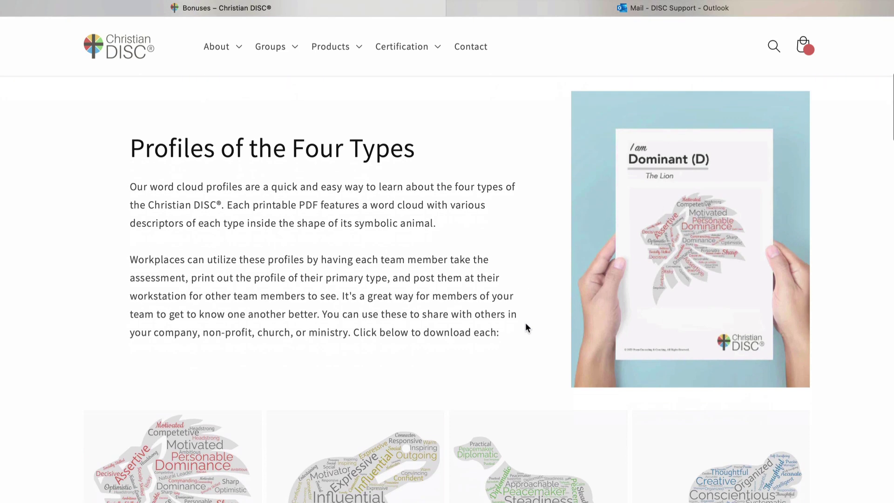
pyautogui.scroll(-1, 525, 329)
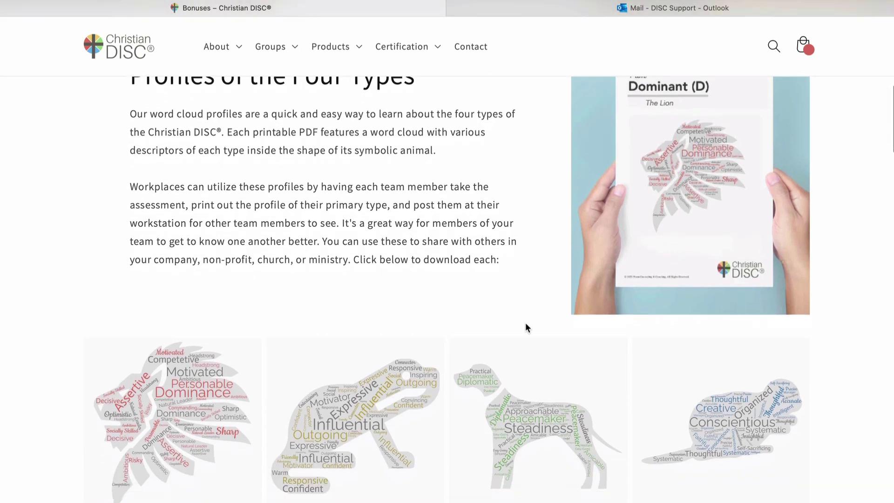
pyautogui.scroll(1, 525, 328)
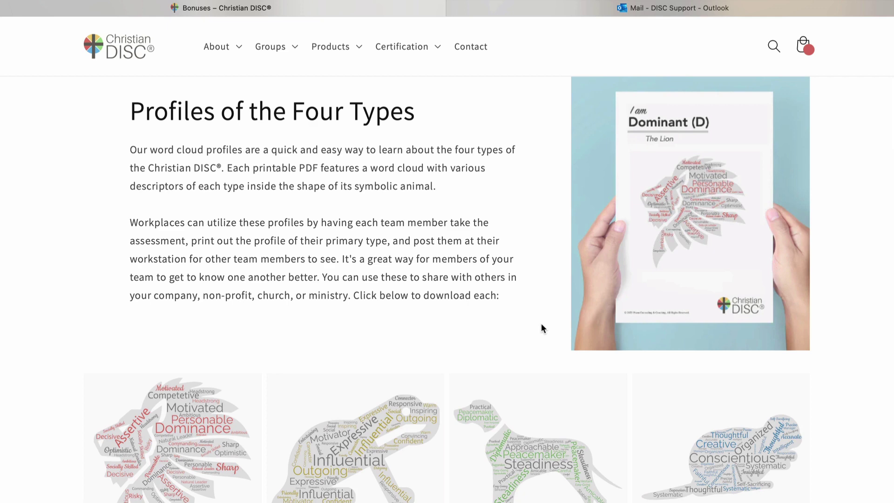
pyautogui.scroll(-4, 541, 323)
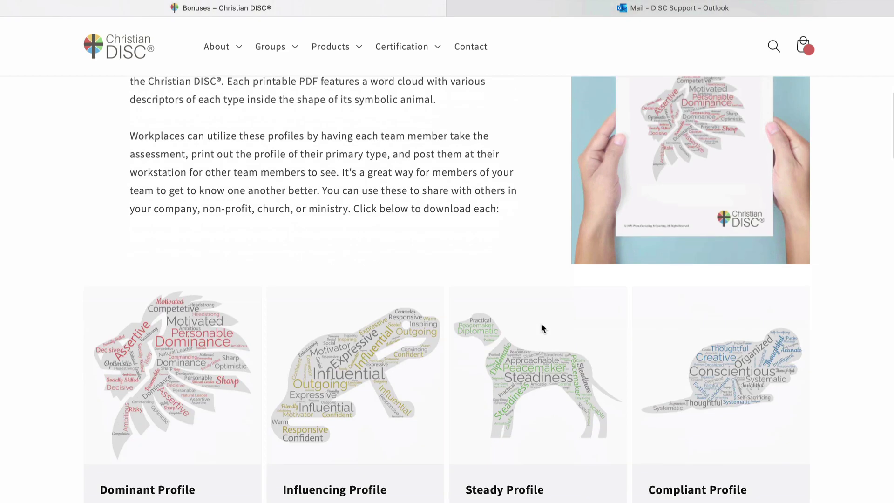
pyautogui.scroll(-12, 766, 346)
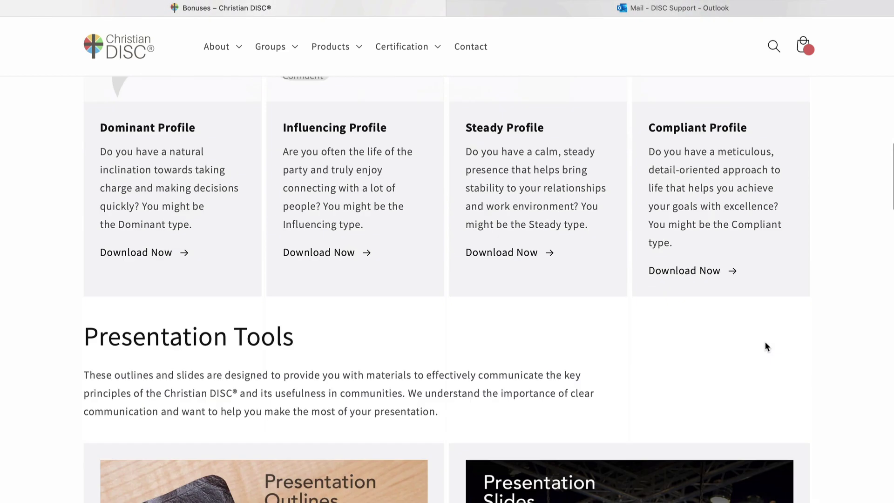
pyautogui.scroll(-1, 505, 275)
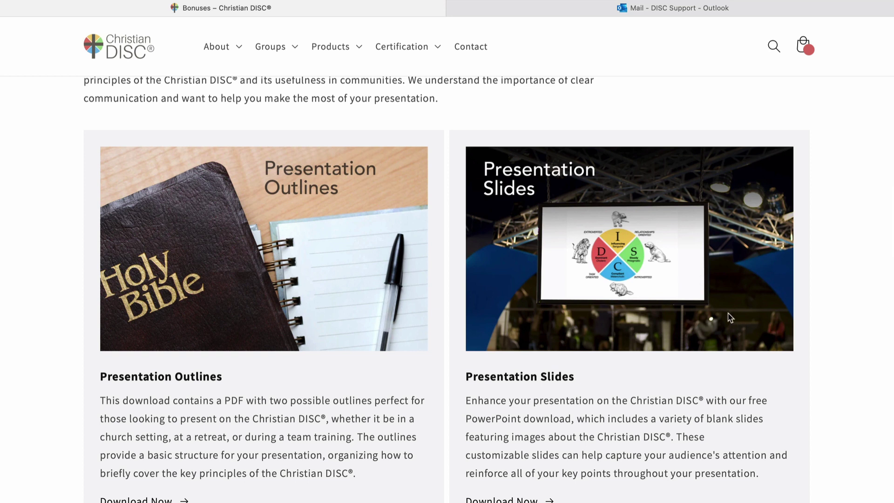
pyautogui.scroll(-1, 729, 317)
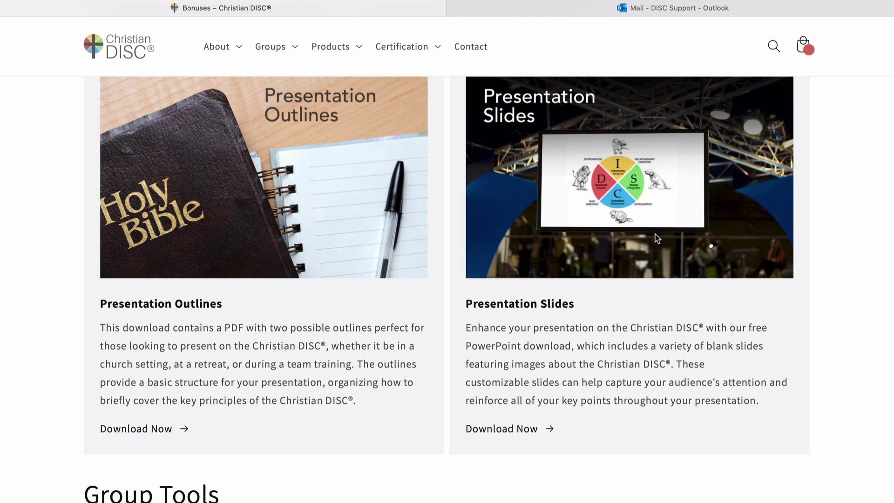
pyautogui.scroll(-6, 657, 238)
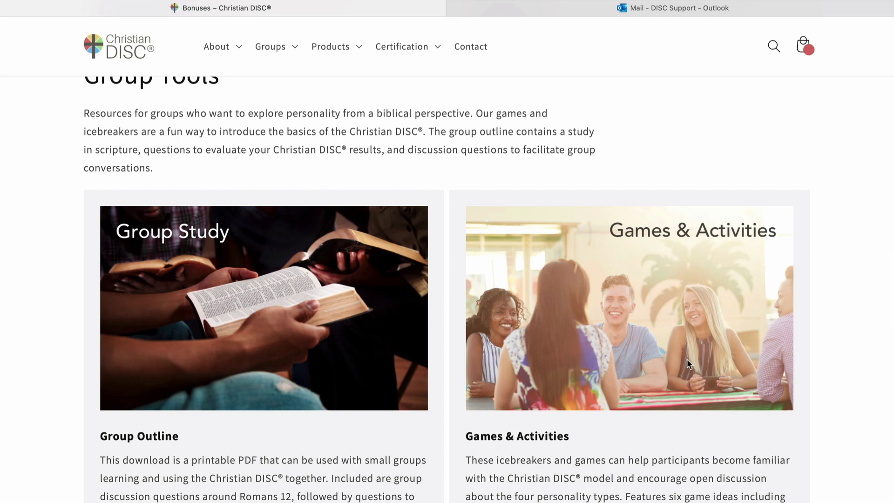
pyautogui.scroll(-4, 687, 363)
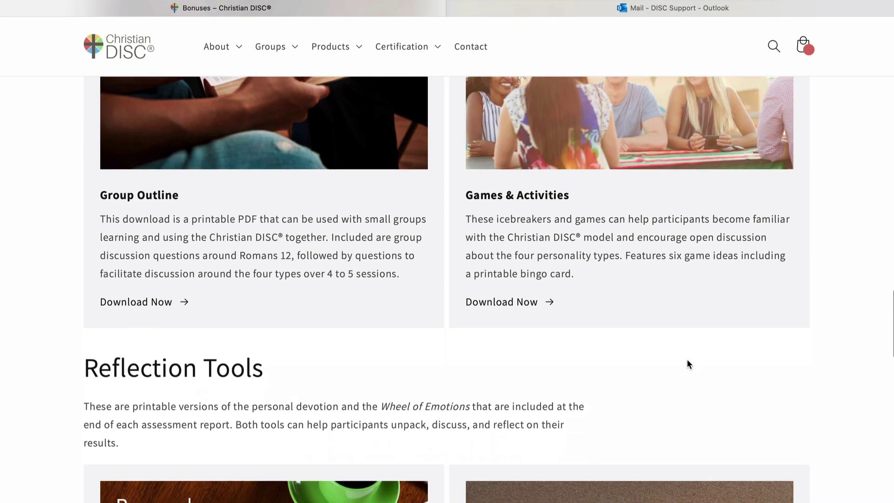
pyautogui.scroll(3, 689, 364)
pyautogui.scroll(-7, 689, 364)
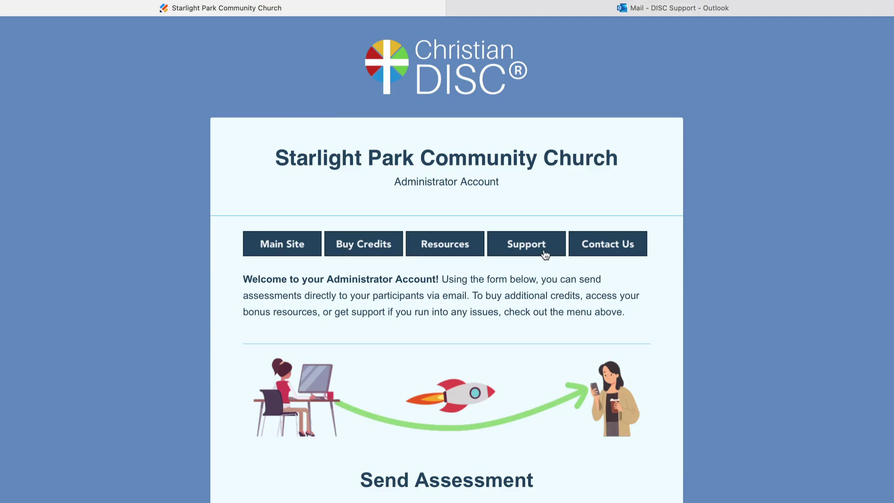
pyautogui.click(610, 243)
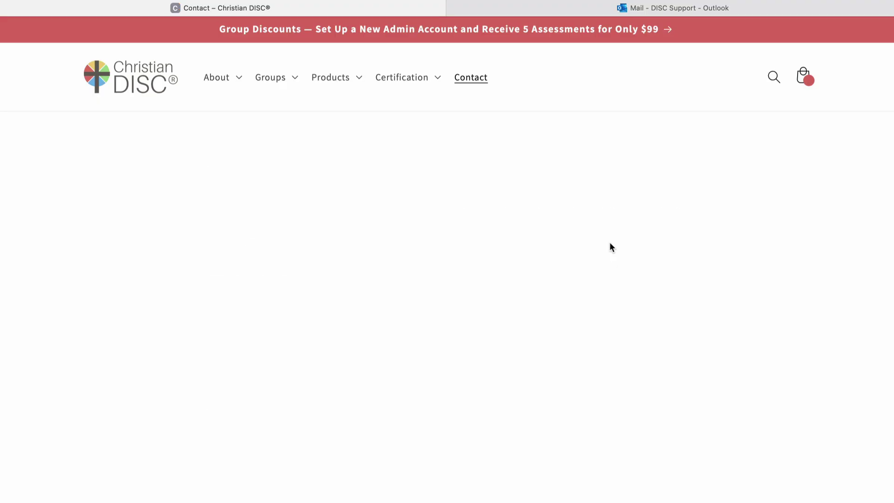